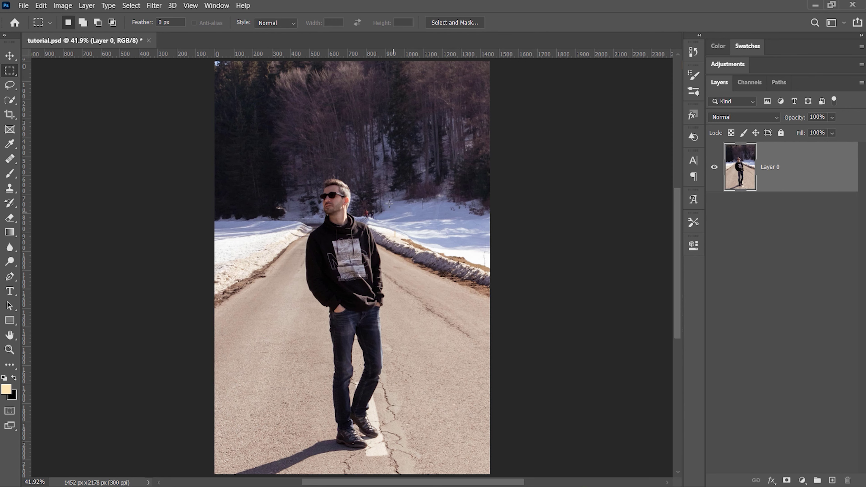
Use Quick Selection's Select Subject to select the man, then zoom in on his face
key(w)
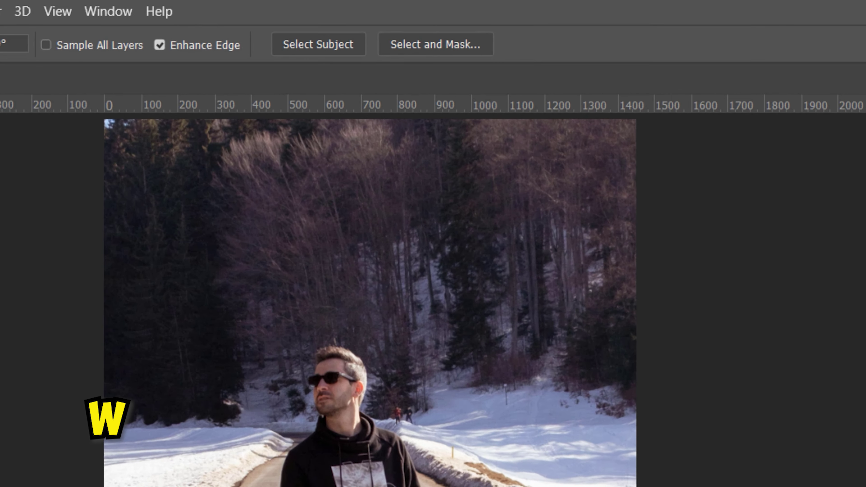
click(320, 45)
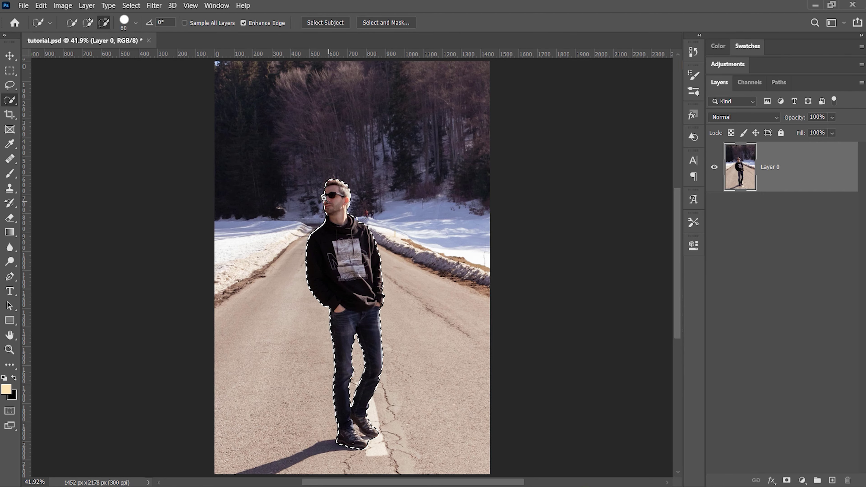
key(z)
drag(323, 197, 406, 201)
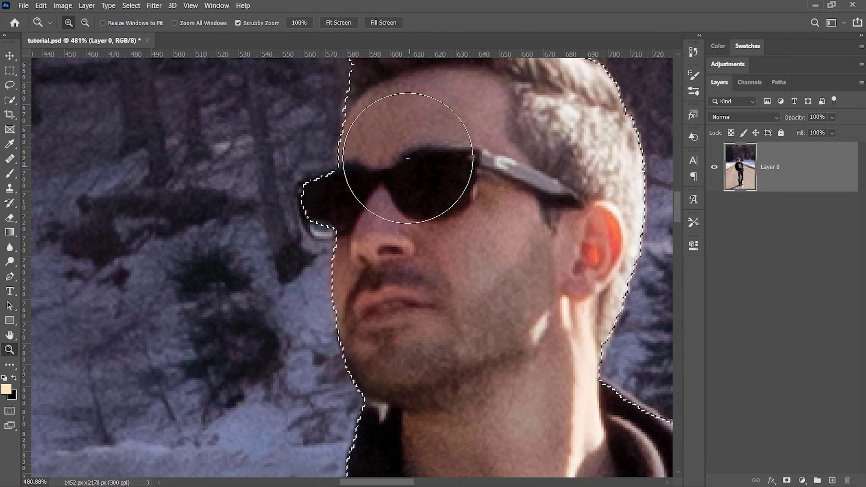
With the Lasso, add the left sunglasses lens edge and nearby hair to the selection
scroll(407, 158, up, 3)
click(10, 85)
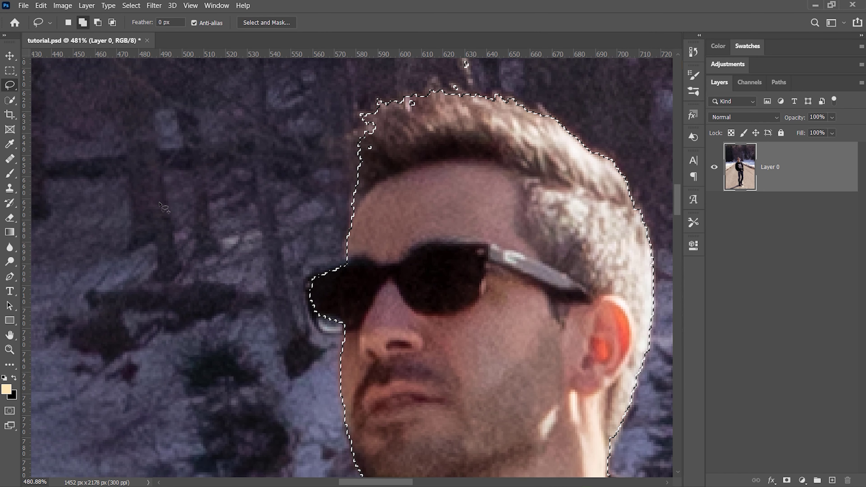
key(z)
drag(335, 319, 372, 319)
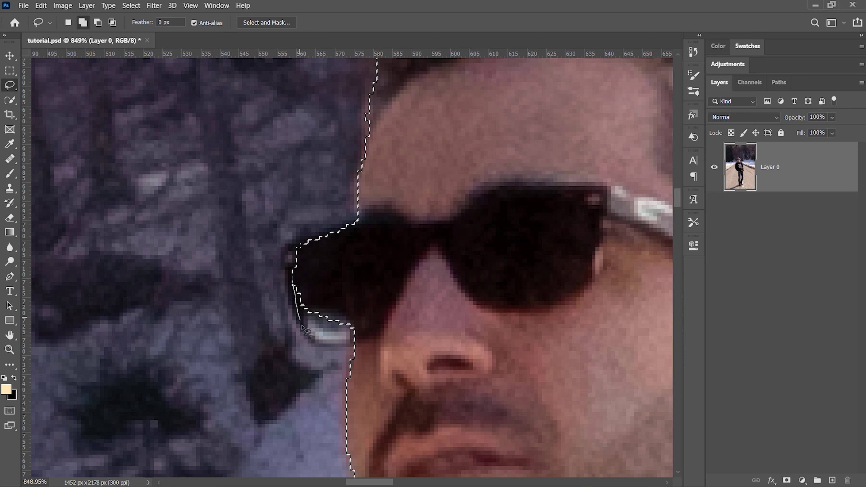
drag(363, 334, 366, 338)
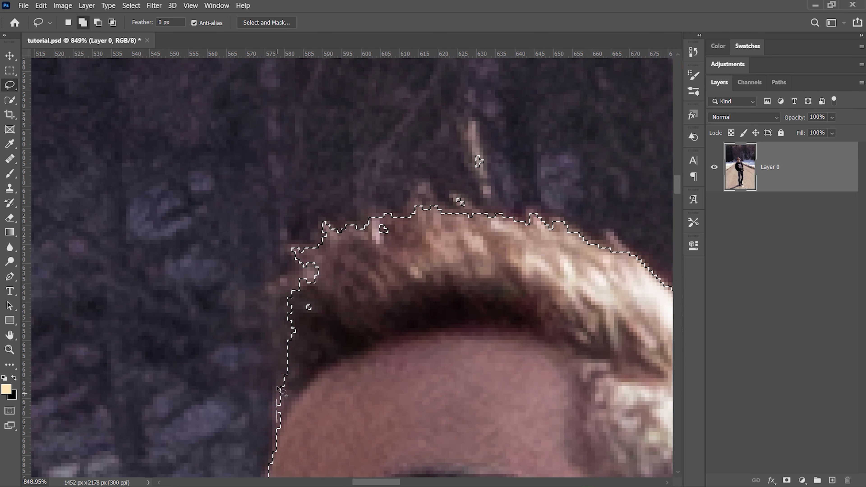
scroll(292, 317, right, 5)
scroll(291, 318, up, 2)
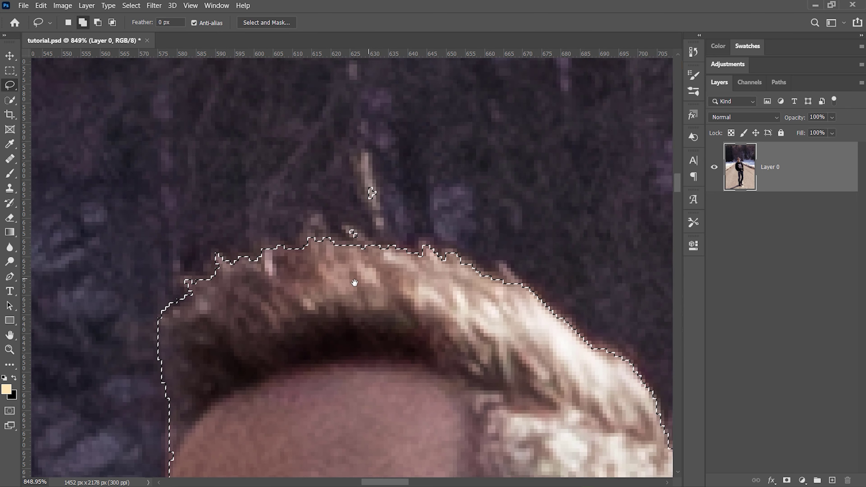
Subtract the background above the hair and near the hairline from the selection
key(alt)
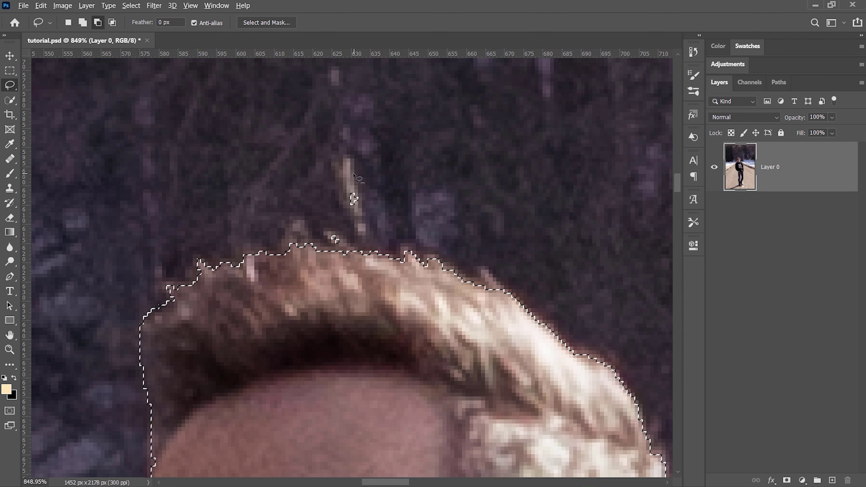
mouse_move(352, 174)
mouse_down()
mouse_move(336, 210)
mouse_move(362, 184)
mouse_up()
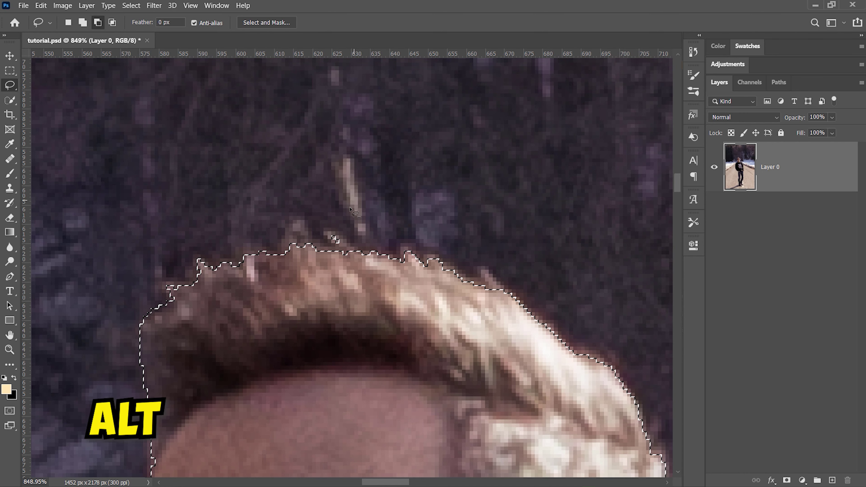
drag(325, 235, 344, 253)
drag(333, 223, 333, 225)
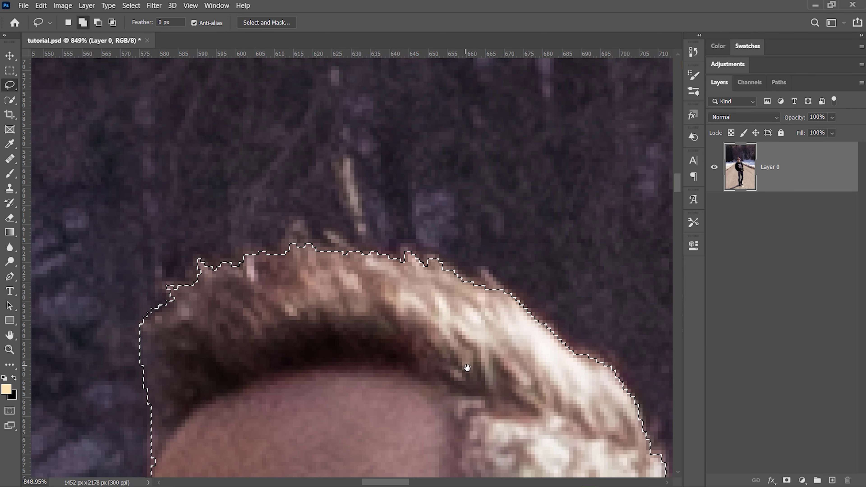
Trim the background off the jacket shoulder edge of the selection
drag(470, 364, 261, 91)
drag(375, 375, 360, 217)
key(ctrl+minus)
key(ctrl+minus)
key(ctrl+minus)
scroll(399, 233, up, 4)
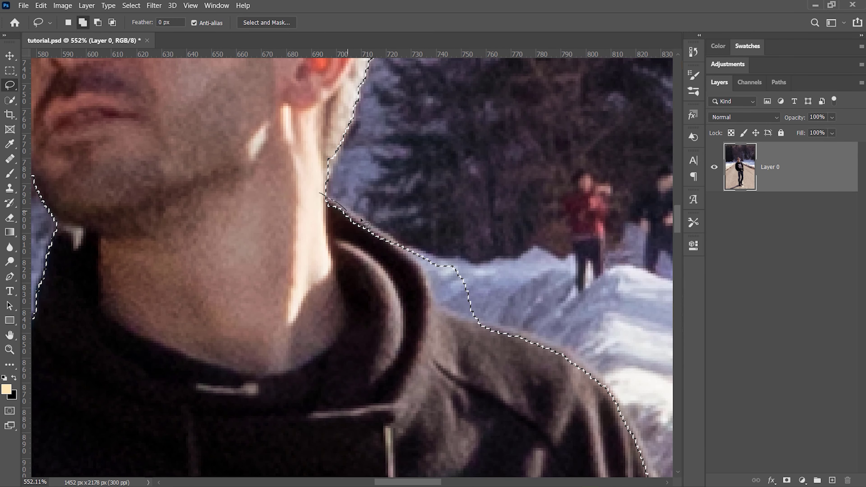
drag(327, 283, 409, 309)
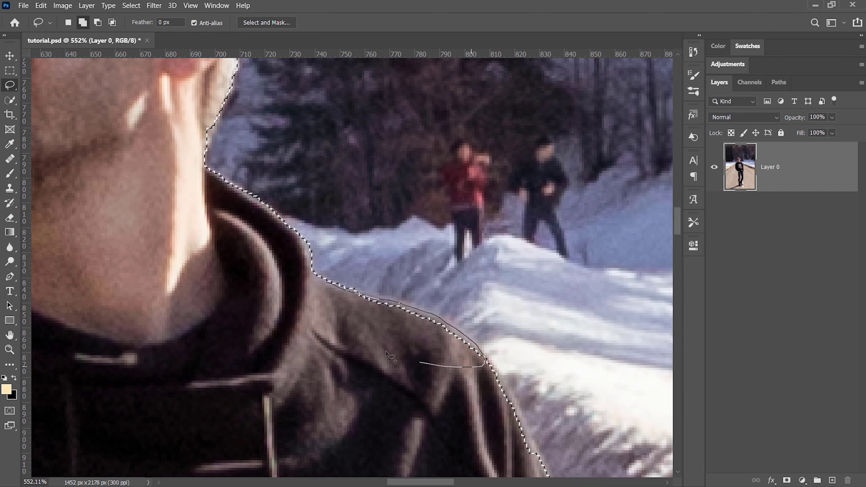
drag(391, 356, 317, 270)
scroll(315, 267, down, 20)
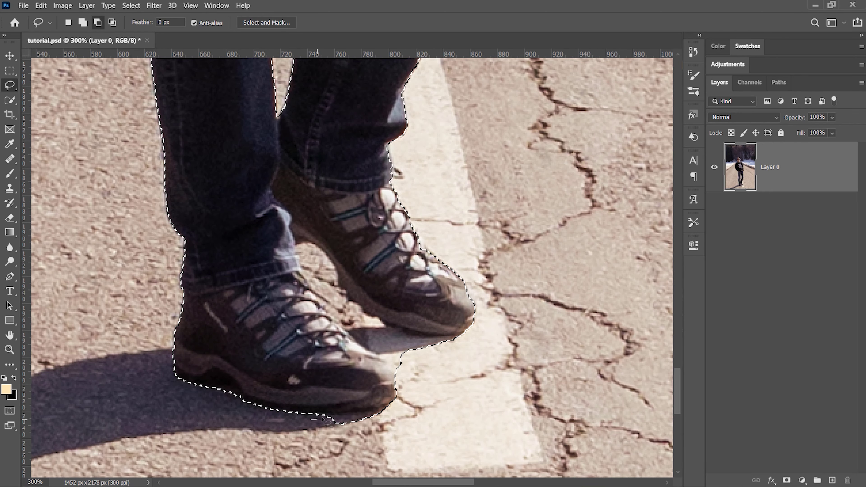
key(shift)
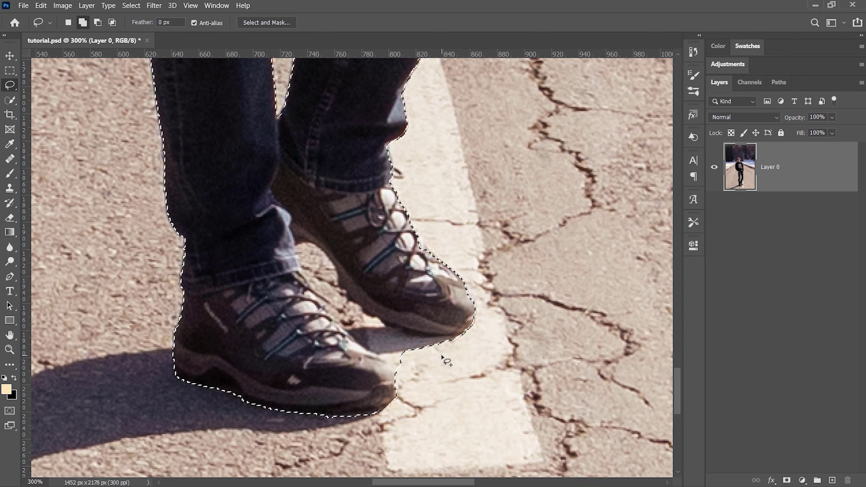
scroll(408, 304, down, 2)
In Select and Mask, use Black & White view, Contrast 23%, and output New Layer with Layer Mask
scroll(408, 305, down, 8)
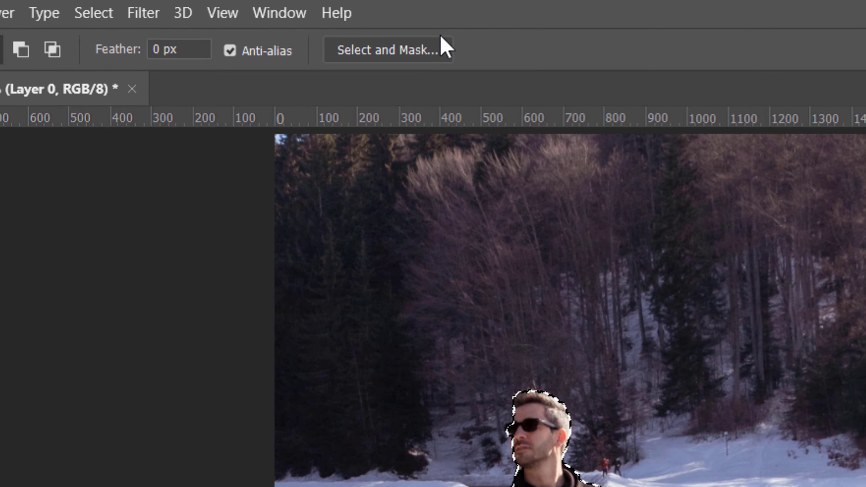
click(319, 33)
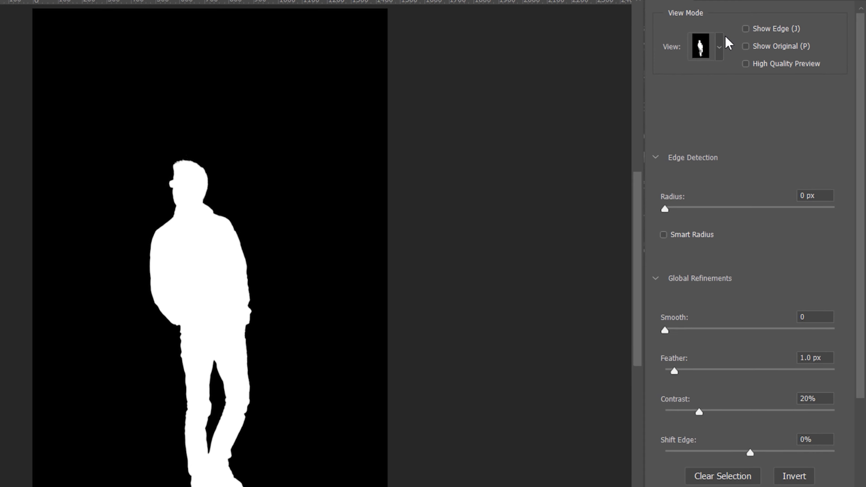
click(751, 91)
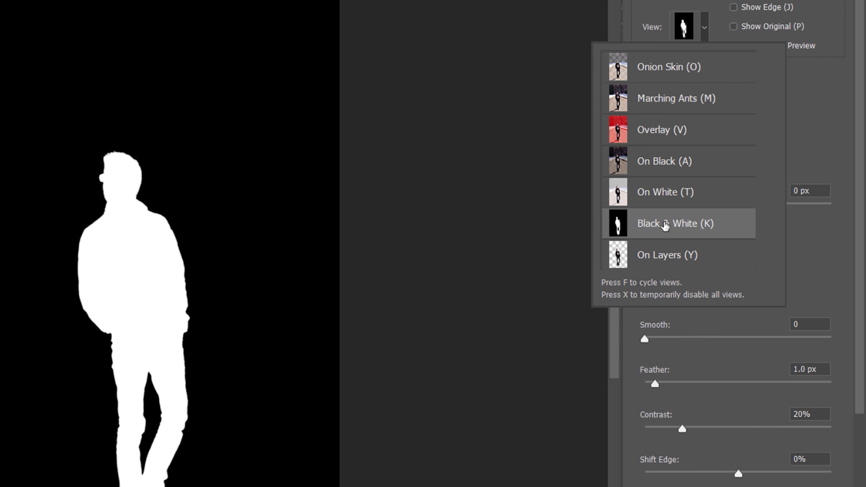
click(815, 140)
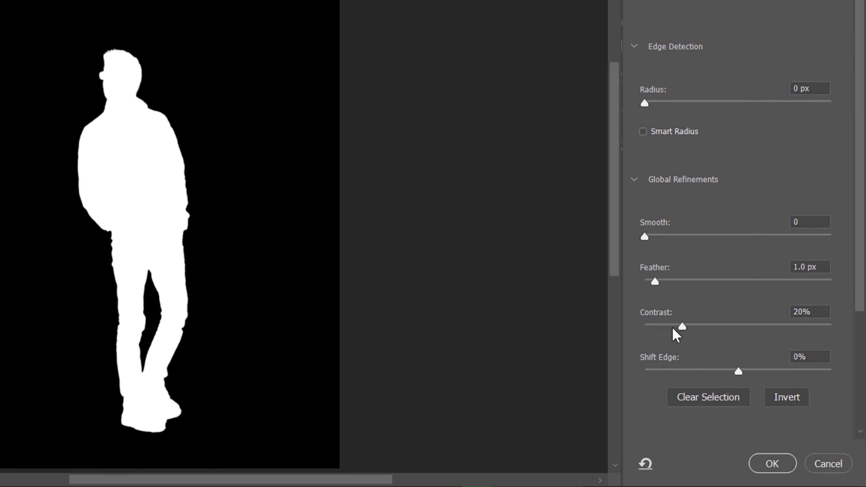
drag(674, 327, 686, 327)
scroll(856, 290, down, 5)
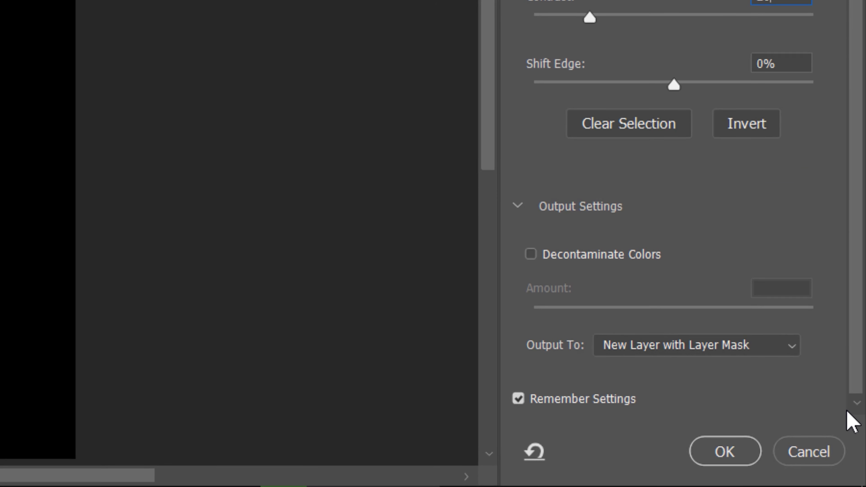
click(667, 351)
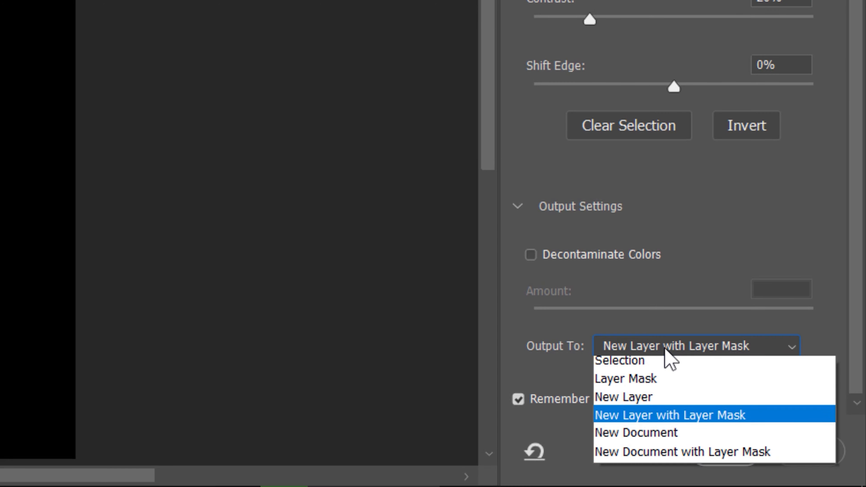
click(656, 421)
click(724, 452)
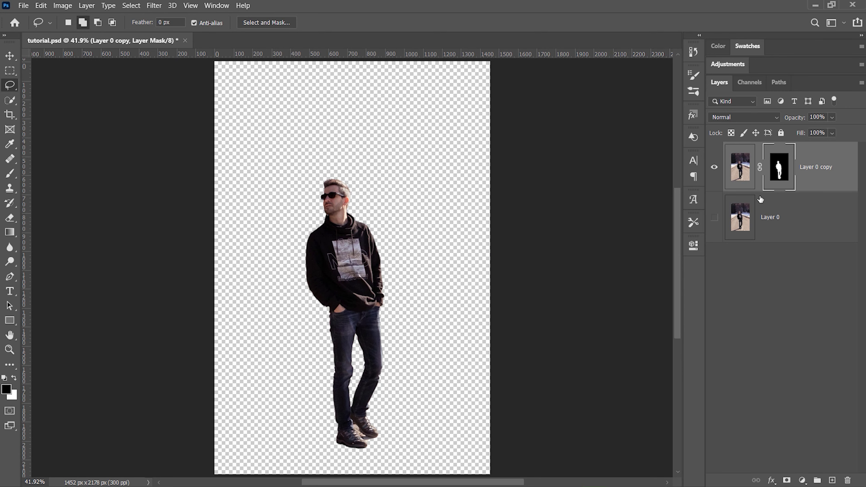
Check the cutout by toggling Layer 0, then load the mask as a selection and hide Layer 0 copy
click(714, 218)
click(714, 217)
click(714, 218)
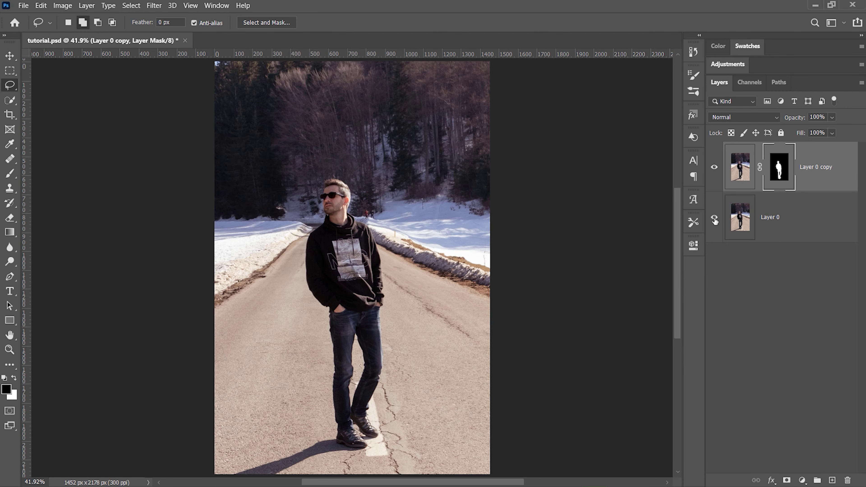
click(714, 217)
click(714, 218)
click(714, 218)
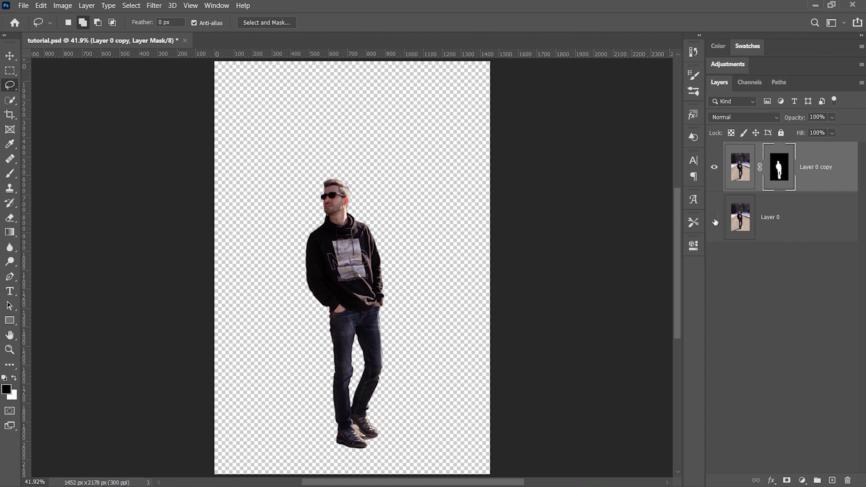
click(714, 219)
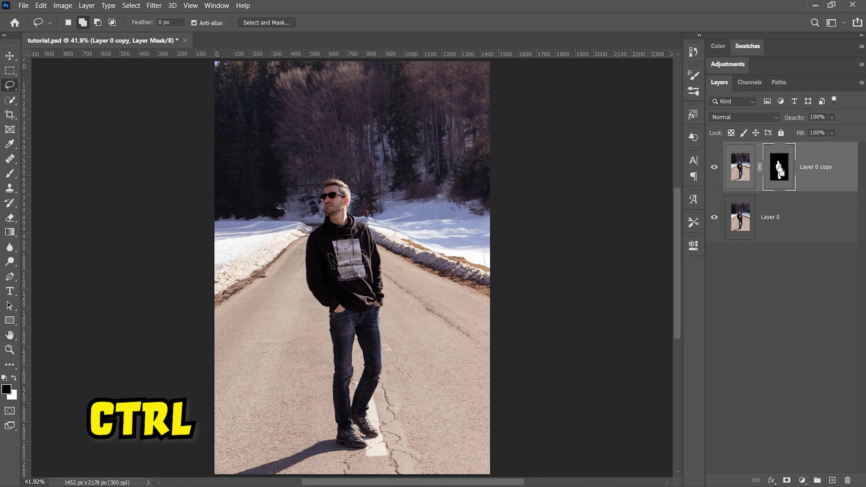
ctrl+click(779, 171)
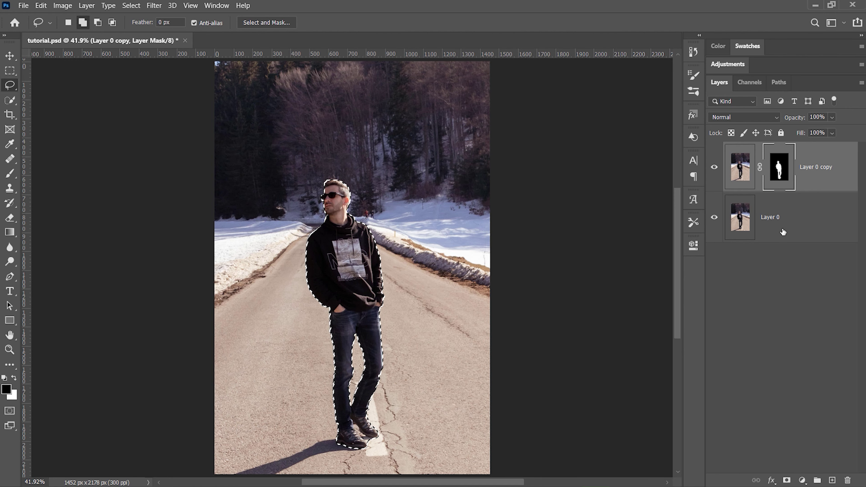
click(714, 167)
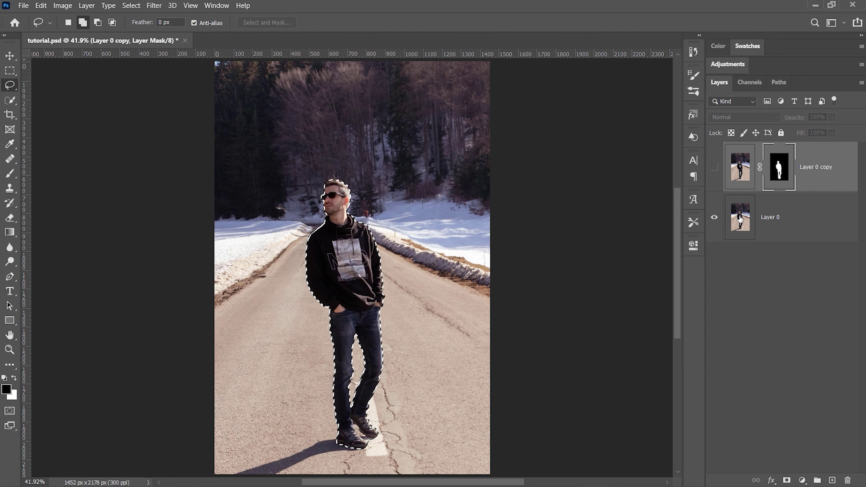
Make Layer 0 active, zoom in on the man's upper body, and open the Select menu
click(797, 224)
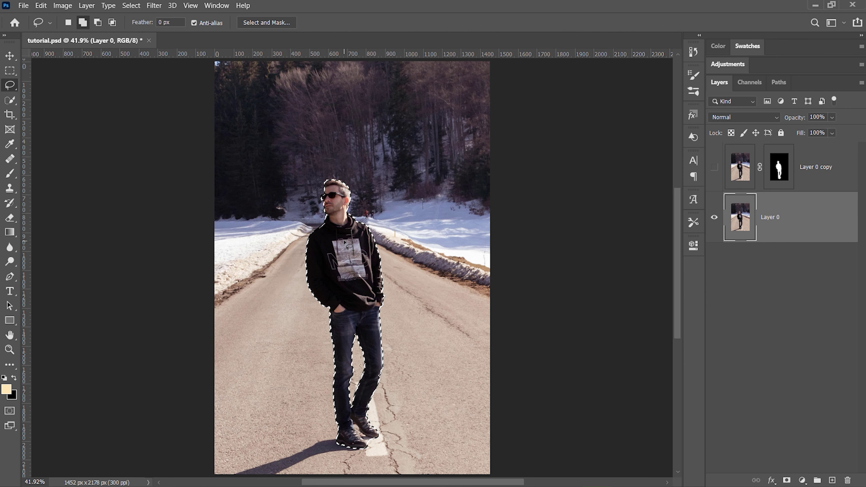
key(z)
drag(349, 238, 374, 226)
key(l)
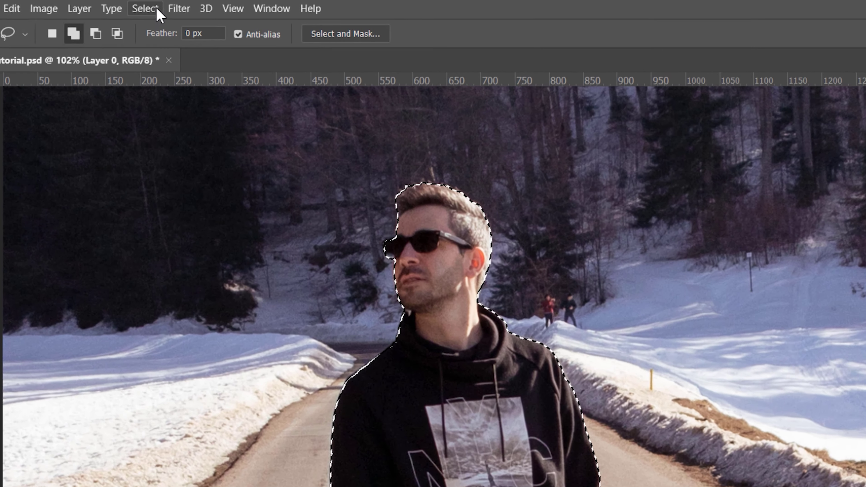
click(134, 6)
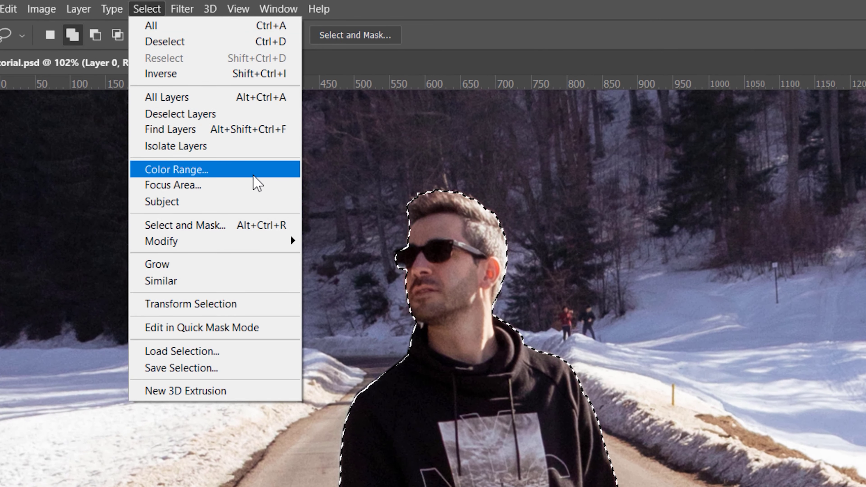
Choose Modify > Expand and apply a 5-pixel expansion to the man's selection
mouse_move(236, 248)
click(355, 276)
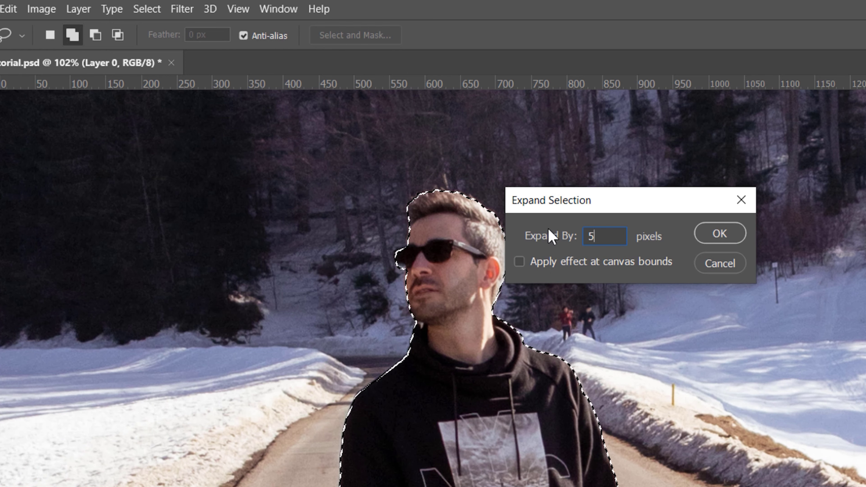
drag(609, 210, 652, 194)
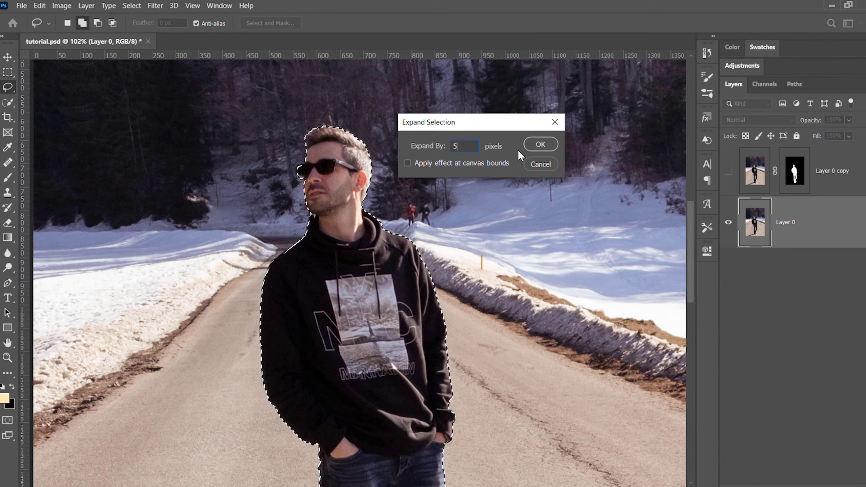
click(539, 144)
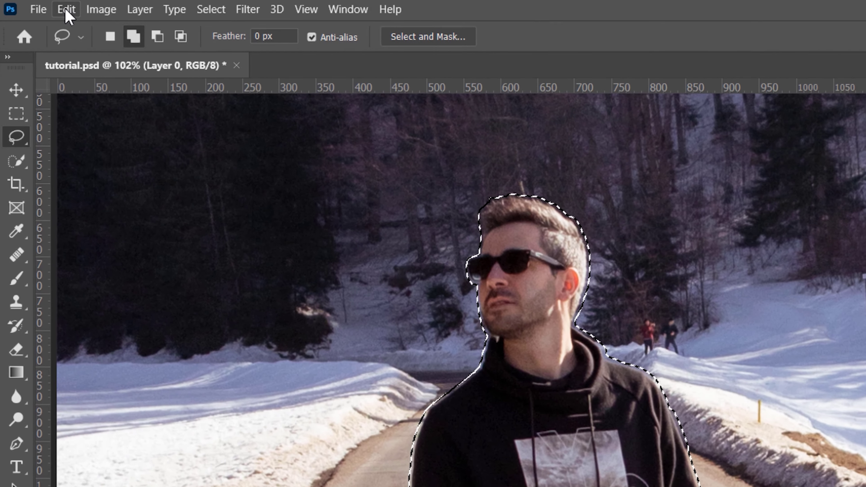
click(41, 5)
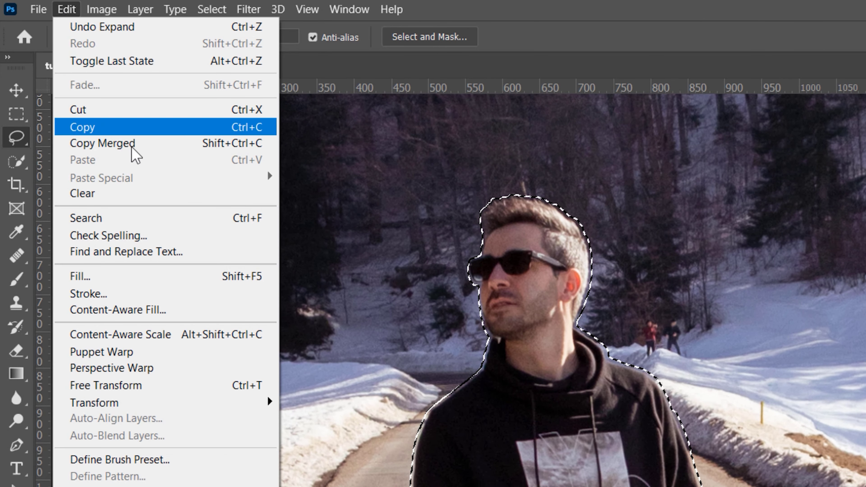
Run Edit > Content-Aware Fill on the expanded selection and apply it to Layer 0
click(143, 310)
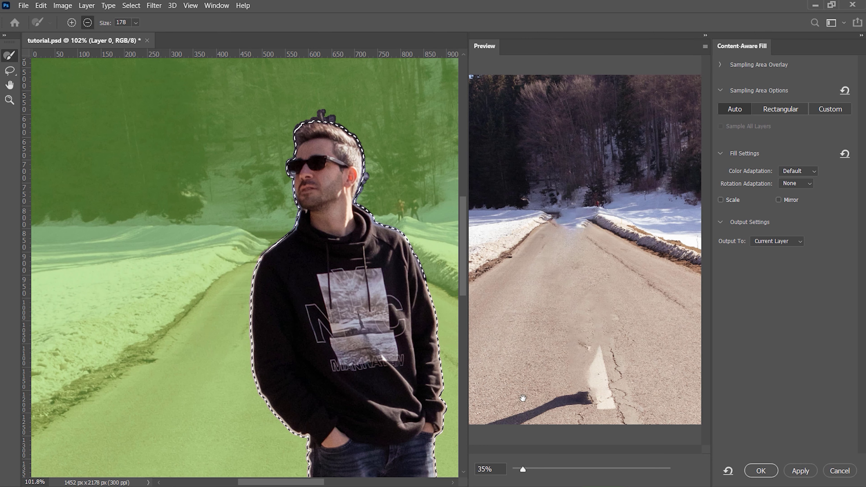
click(759, 470)
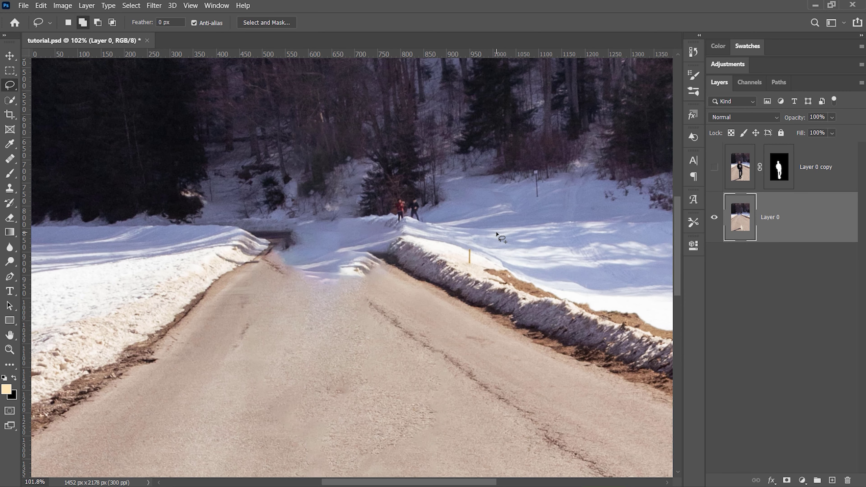
Fit the image on screen and toggle Layer 0 copy to compare the fill, leaving it visible
key(ctrl+0)
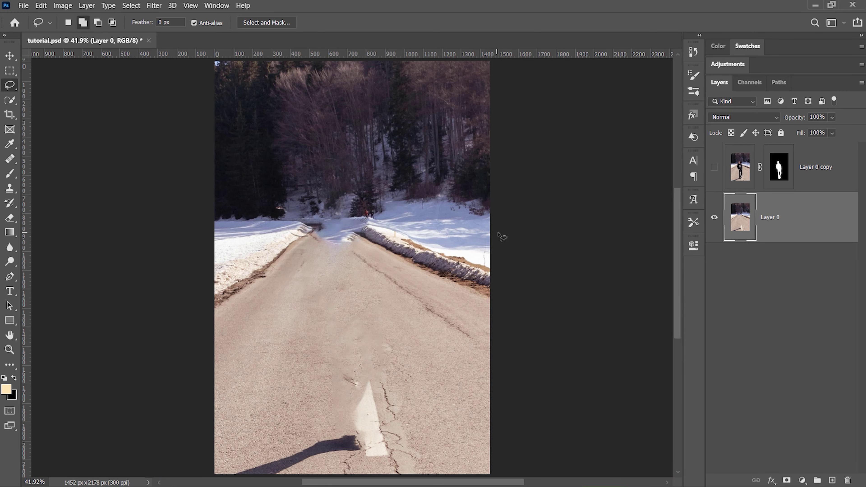
click(714, 167)
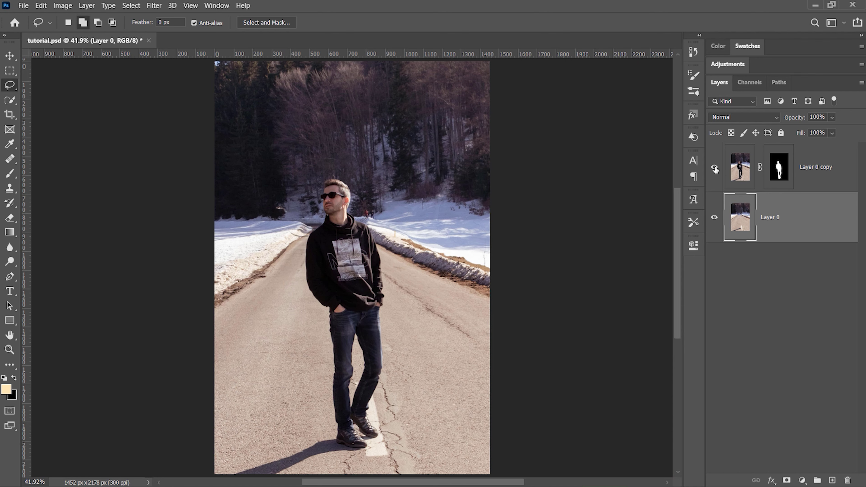
click(715, 169)
click(714, 169)
click(715, 169)
click(715, 168)
click(715, 168)
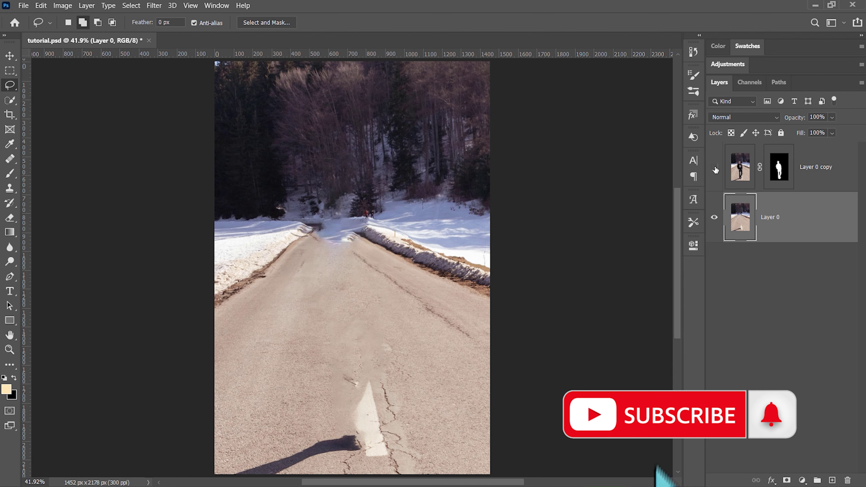
click(715, 169)
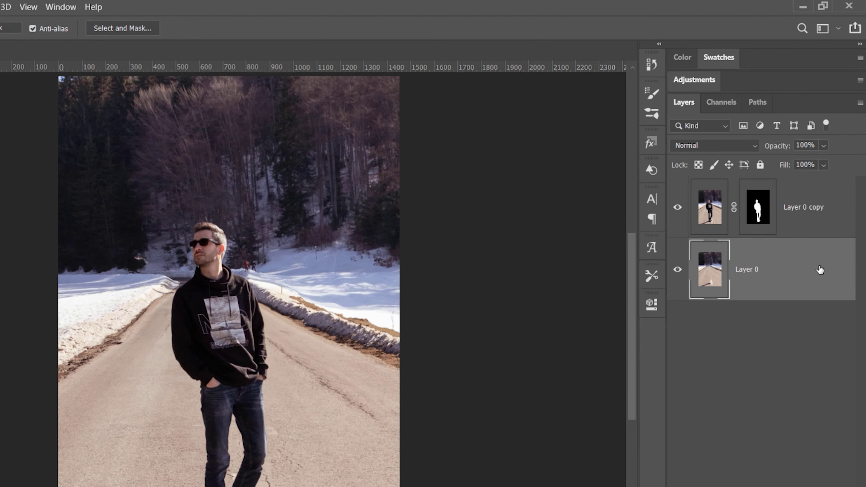
Convert Layer 0 to a Smart Object and apply Filter > Blur Gallery > Tilt-Shift
right_click(825, 216)
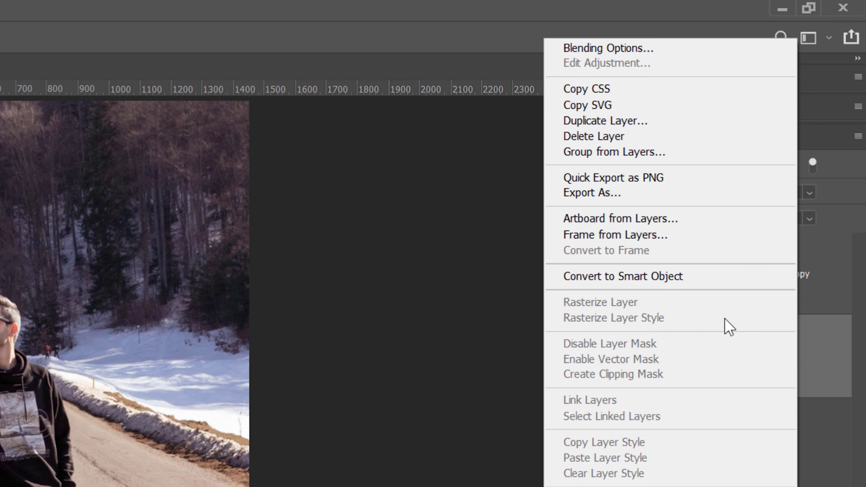
click(694, 276)
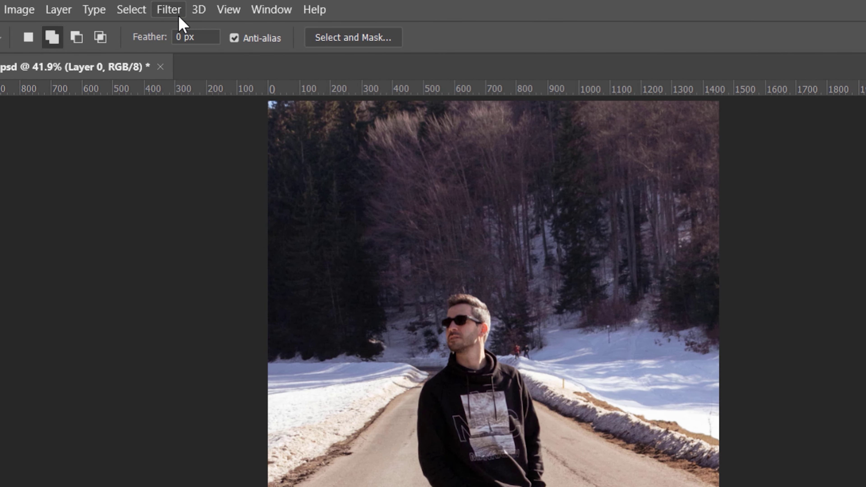
click(84, 9)
mouse_move(250, 227)
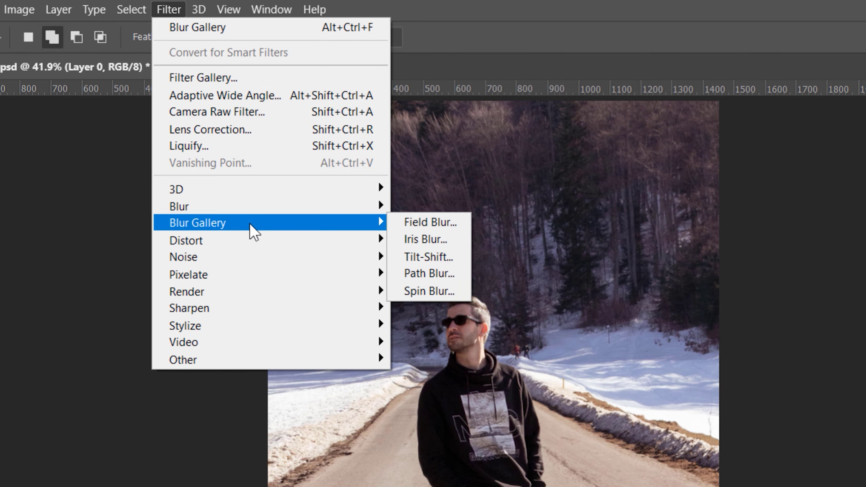
click(430, 257)
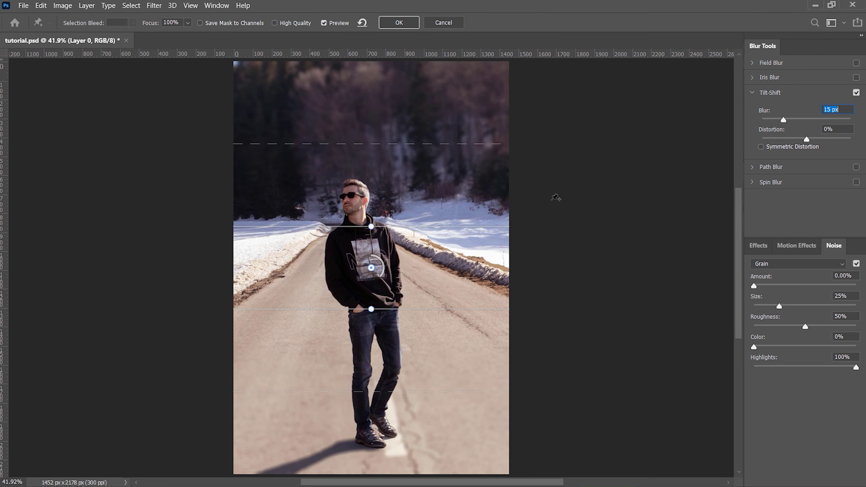
Set the Tilt-Shift blur to 78 px and move the sharp band down to the man's feet
mouse_move(783, 119)
mouse_down()
mouse_move(810, 119)
mouse_move(790, 120)
mouse_move(815, 129)
mouse_move(791, 130)
mouse_up()
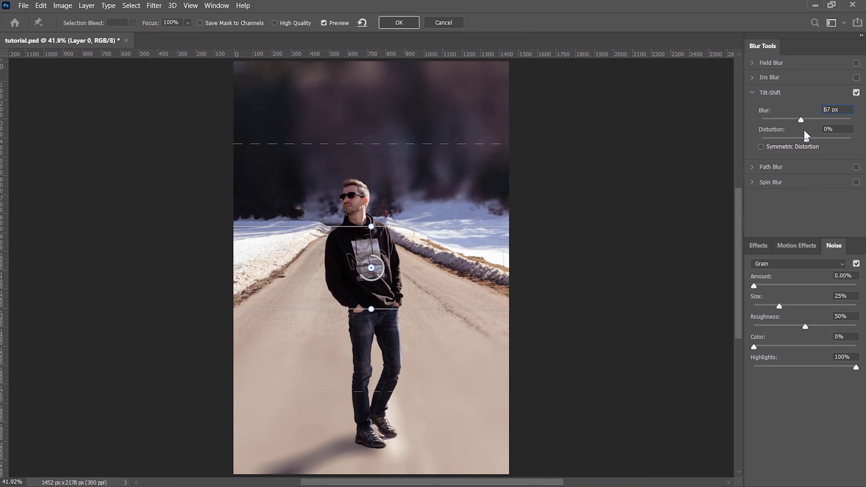
key(shift+Up)
key(Up)
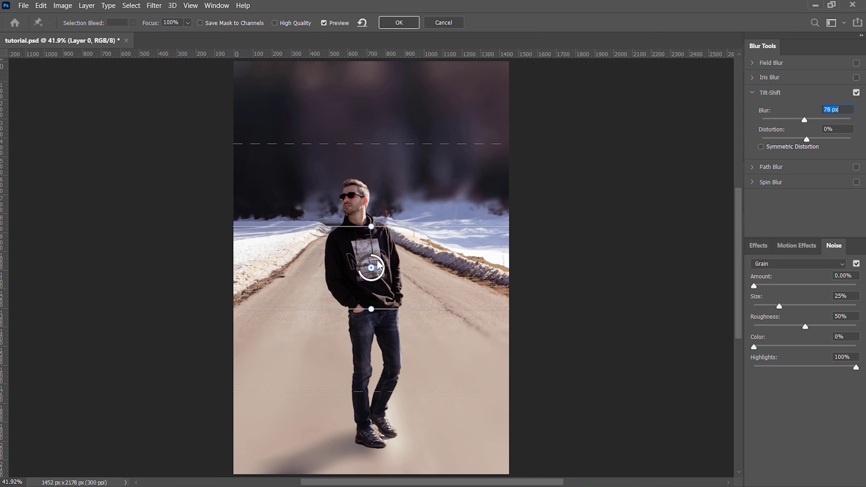
drag(372, 280, 375, 426)
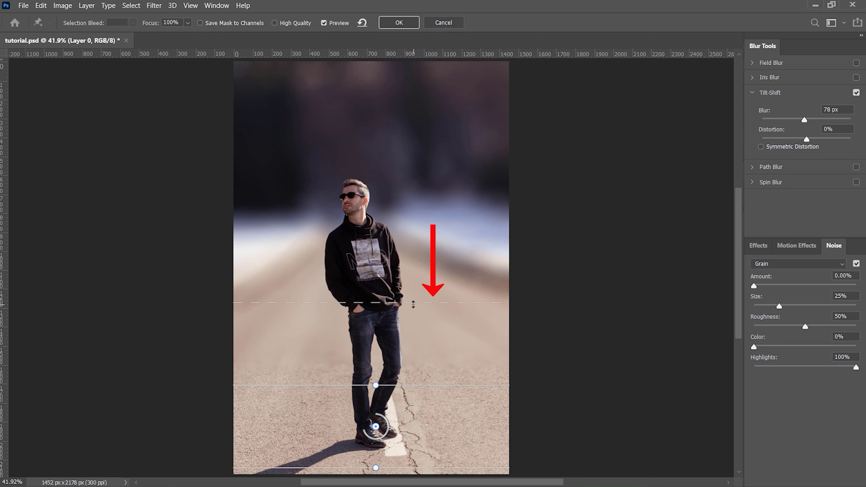
drag(412, 303, 405, 273)
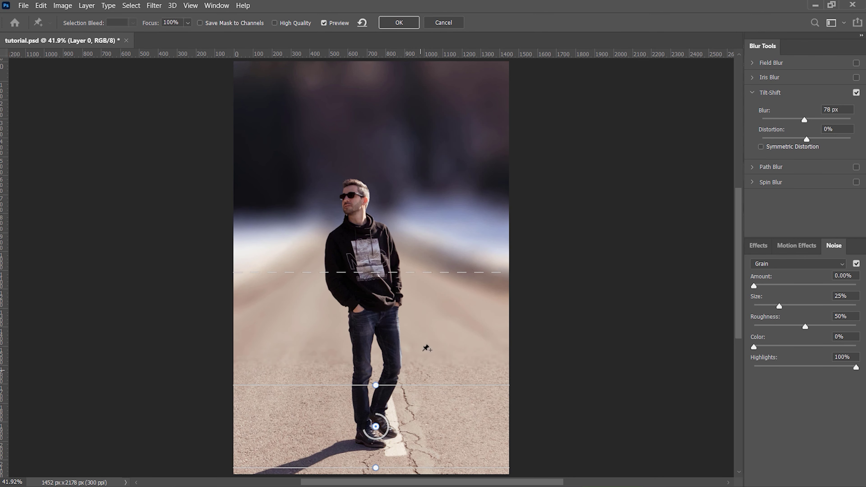
Set the upper blur transition line near the man's shoulders and the tilt-shift blur to 20 px
drag(421, 272, 419, 327)
drag(426, 320, 418, 214)
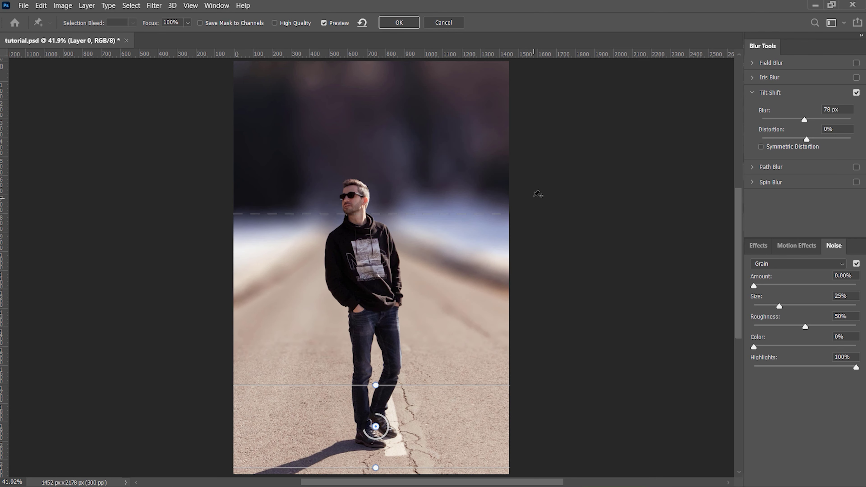
mouse_move(803, 119)
mouse_down()
mouse_move(790, 118)
mouse_move(806, 127)
mouse_up()
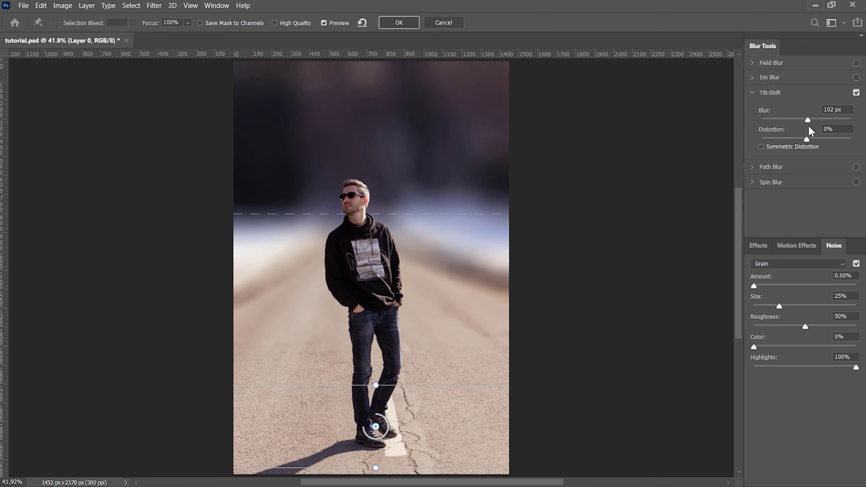
drag(806, 127, 790, 131)
click(837, 111)
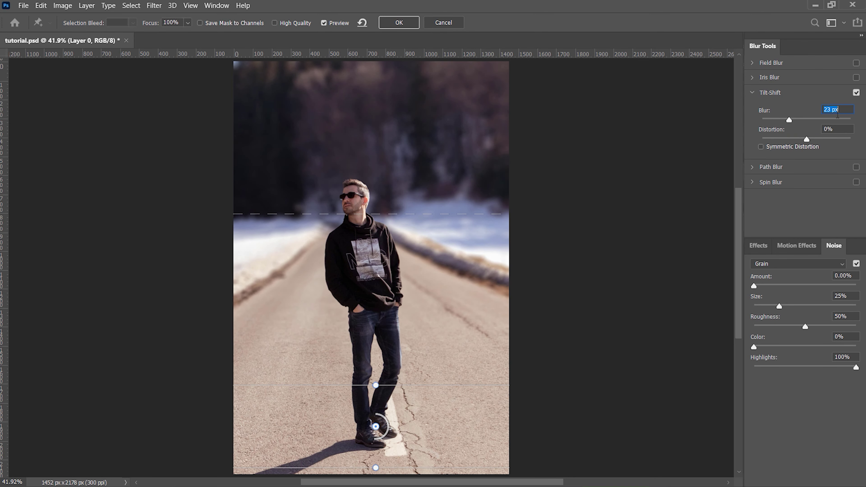
text(20)
Commit the 20 px tilt-shift as a smart filter, then reopen it and refine the blur to 23 px
click(401, 24)
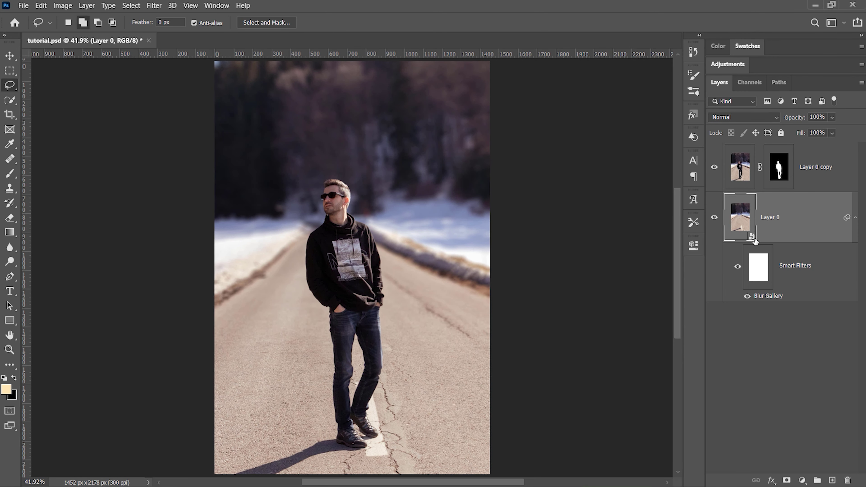
double_click(769, 296)
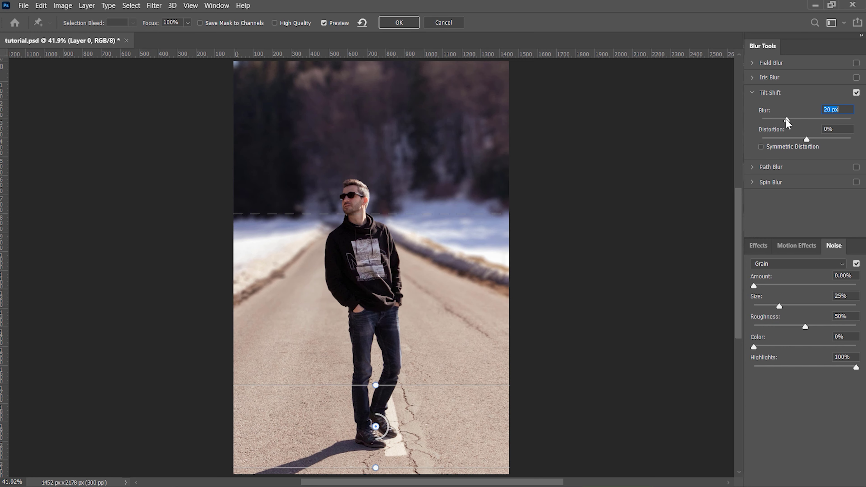
mouse_move(785, 119)
mouse_down()
mouse_move(800, 120)
mouse_move(788, 122)
mouse_up()
click(409, 23)
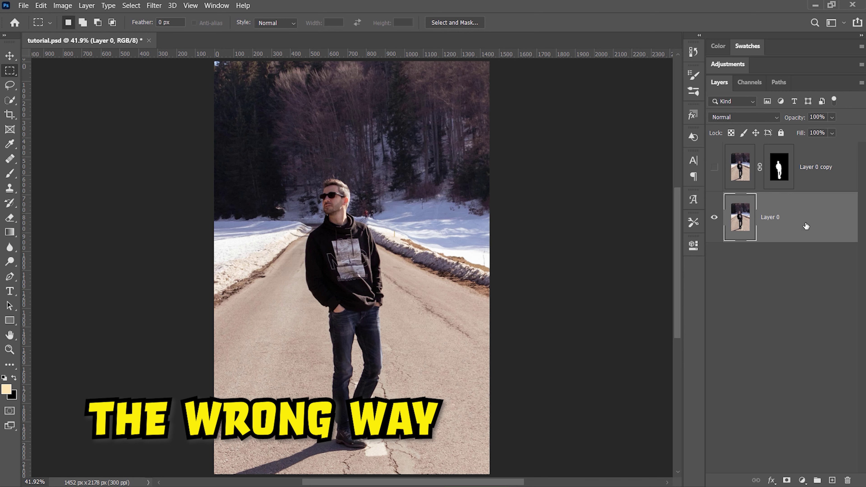
Toggle layer visibility to view the cut-out alone, then show Layer 0 again
click(714, 167)
click(714, 218)
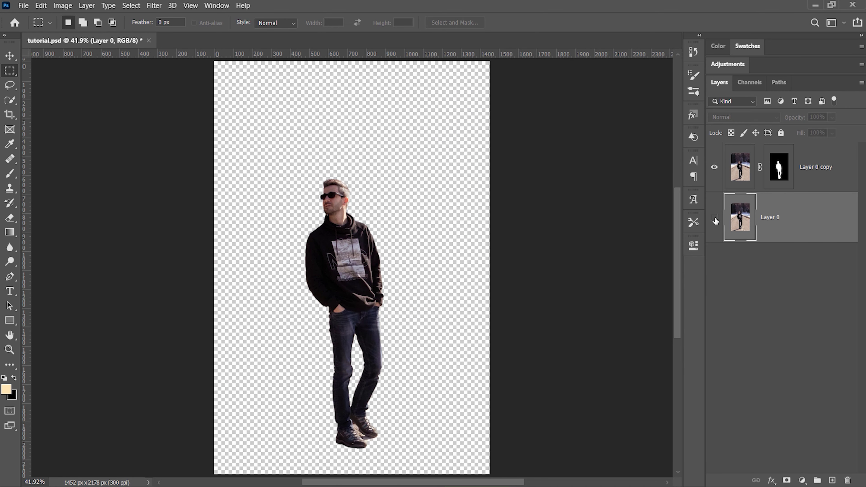
click(714, 218)
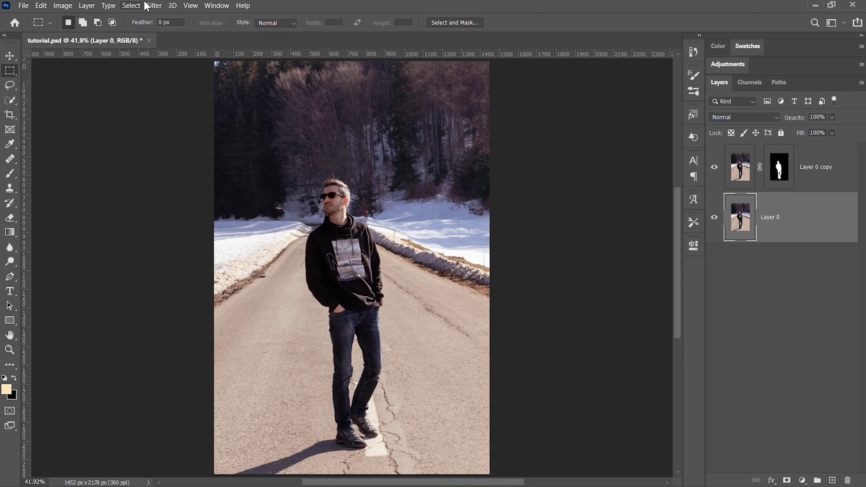
Apply a 74 px Tilt-Shift blur directly to Layer 0 with the focus pin at the feet
click(152, 5)
mouse_move(190, 135)
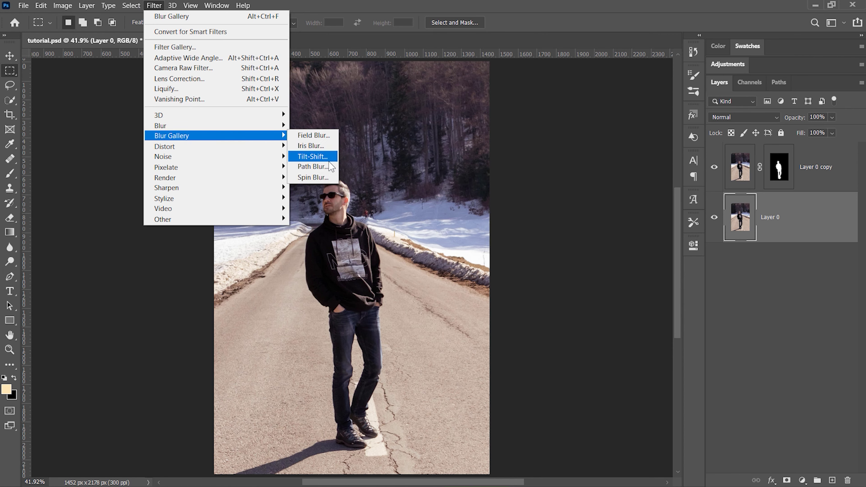
click(326, 157)
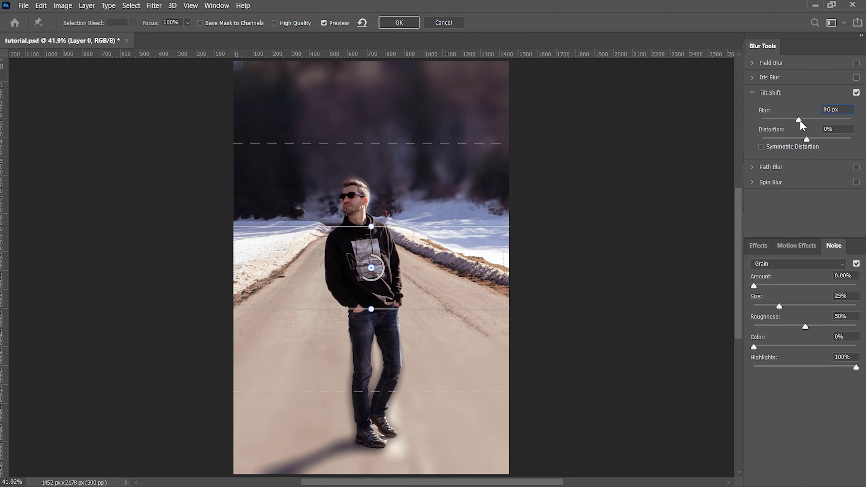
drag(371, 267, 372, 425)
drag(799, 120, 803, 122)
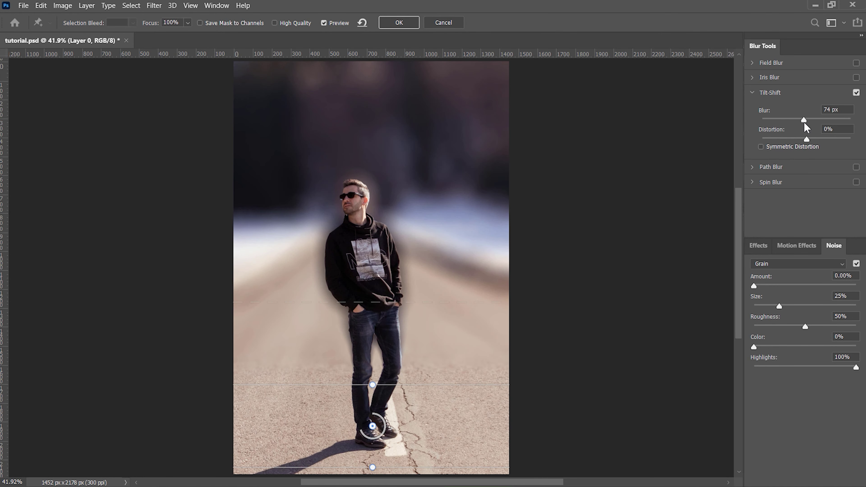
key(Return)
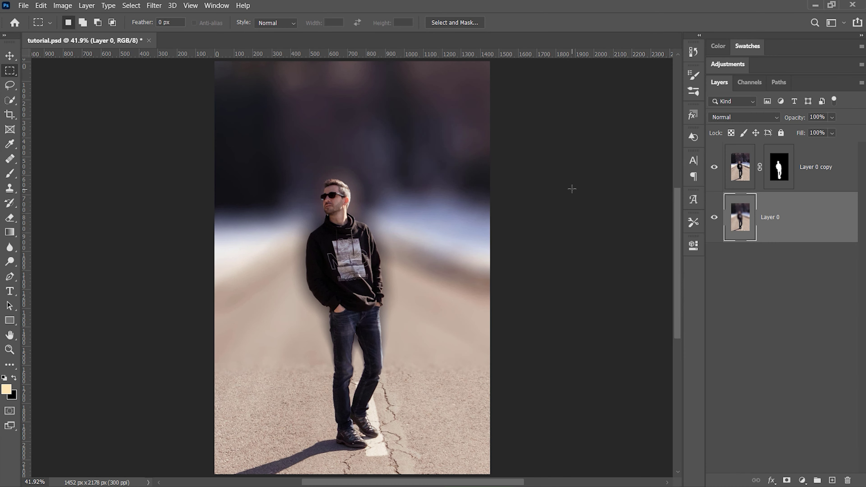